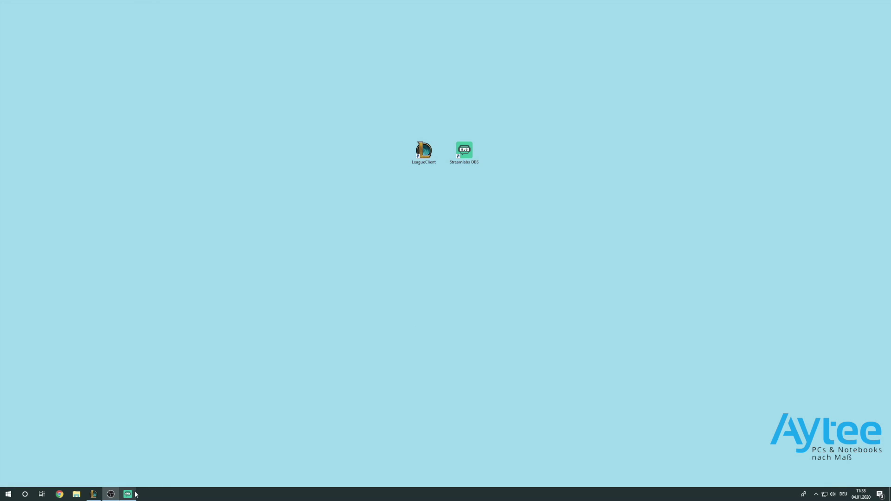
Open Streamlabs OBS and rename the existing scene to "League of Legends".
left_click(128, 494)
left_click_drag(585, 68, 470, 88)
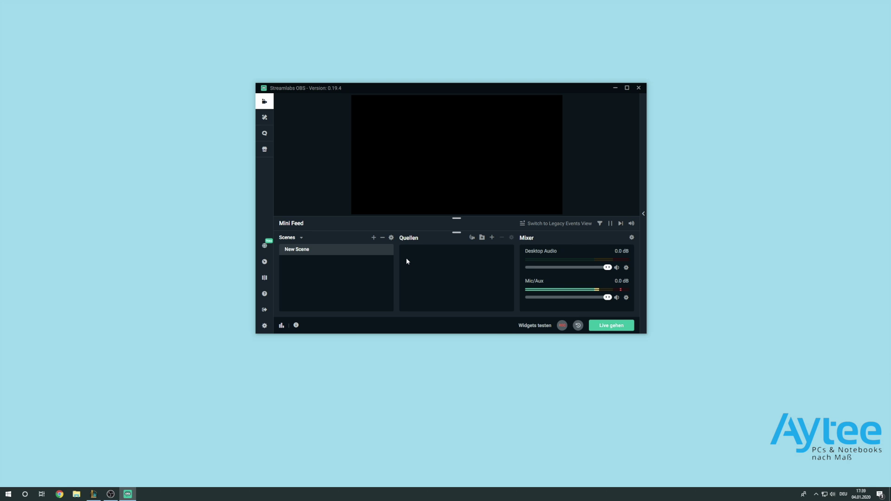
right_click(308, 254)
left_click(326, 267)
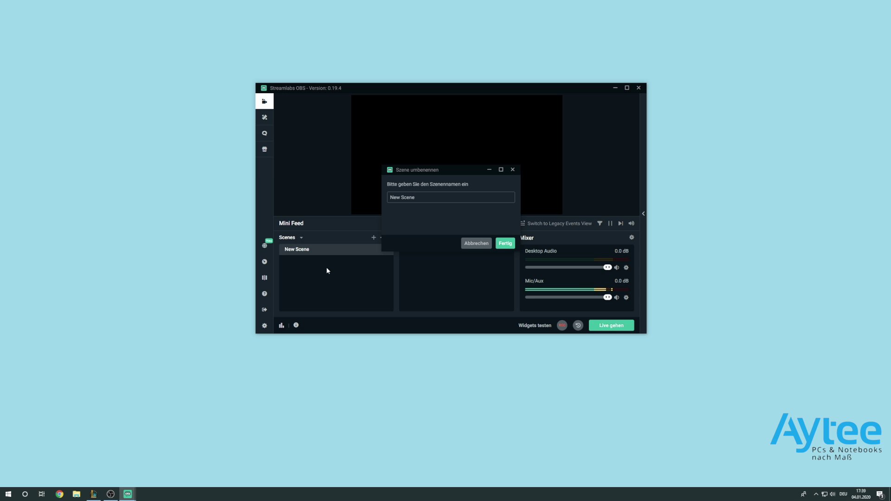
type("League of Legends")
left_click(502, 242)
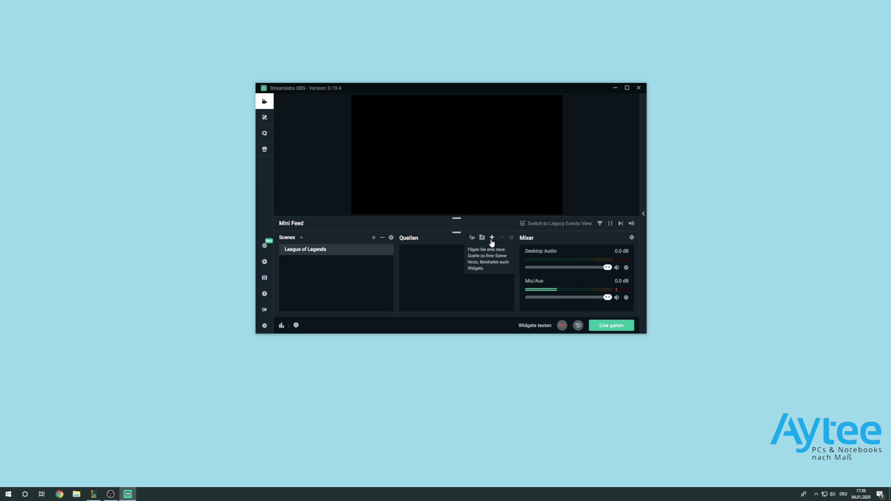
Bring up the League of Legends client and arrange it beside the Streamlabs OBS window.
left_click(92, 495)
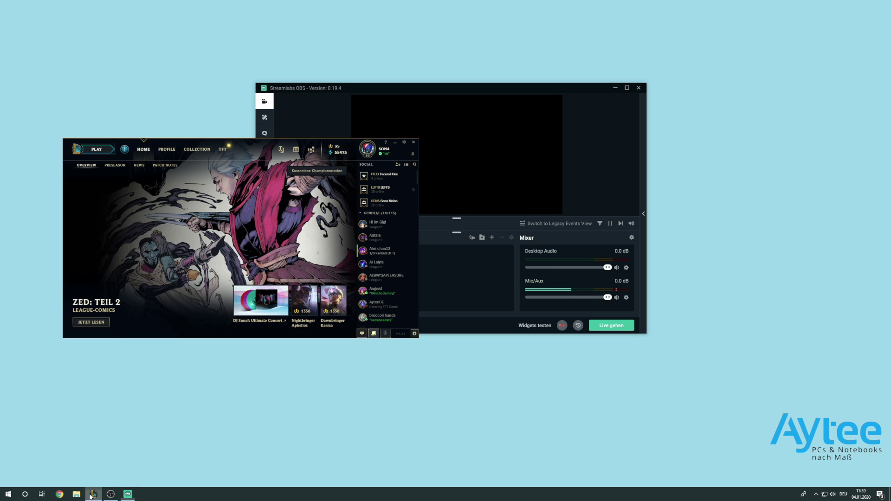
left_click_drag(291, 166, 273, 187)
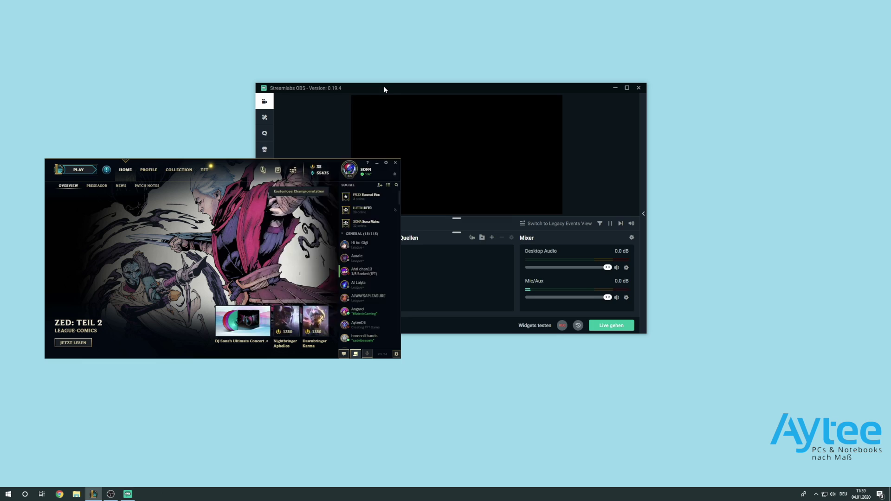
left_click_drag(384, 88, 399, 87)
Add a window capture source (Fenster-Aufnahme) named "Client" to the League of Legends scene.
left_click(507, 237)
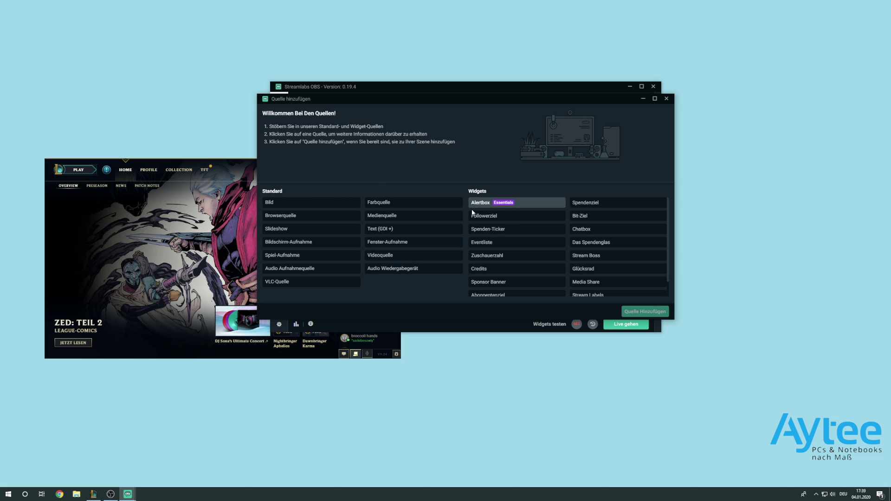
left_click(405, 245)
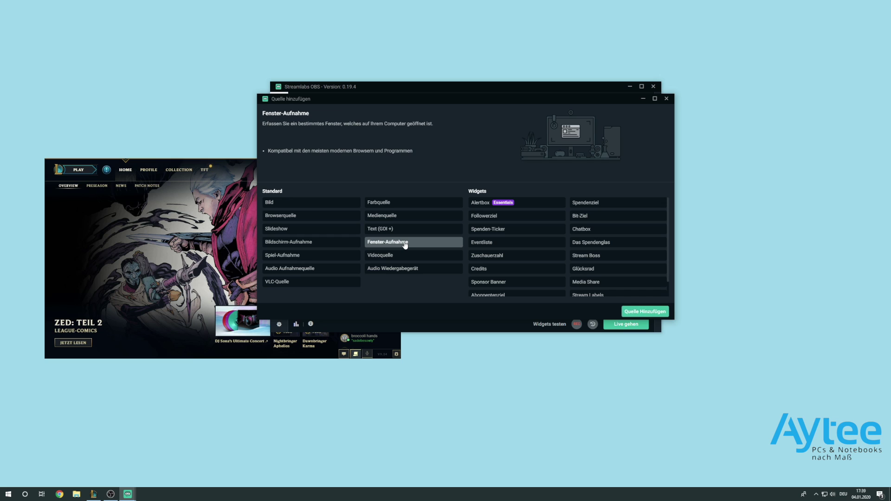
left_click(664, 316)
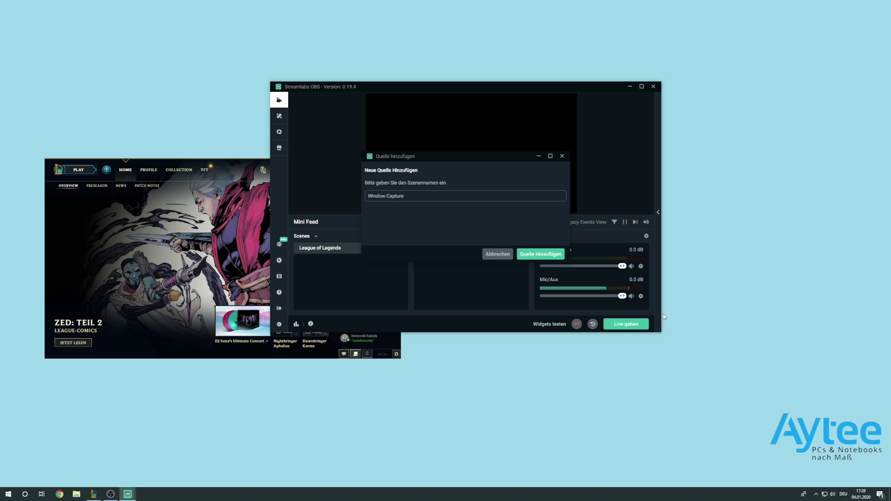
type("CL")
key("Left")
key("Left")
key("Left")
key("Left")
key("Left")
left_click(540, 254)
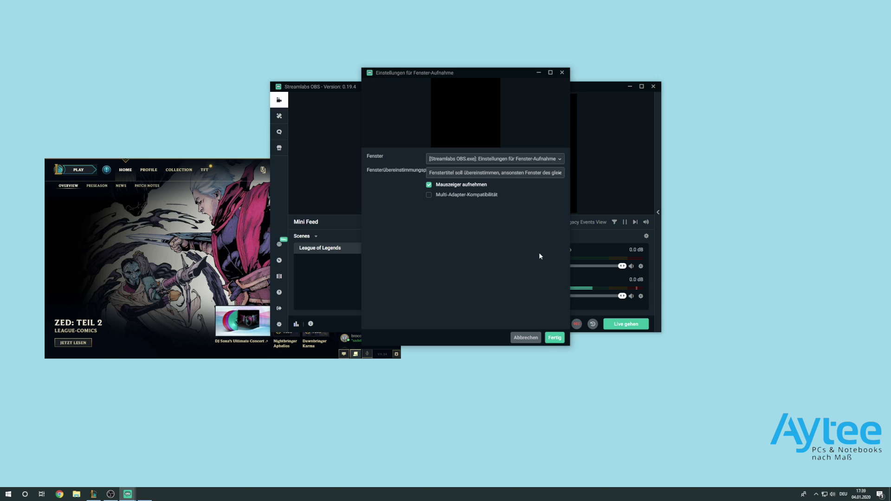
Set the Client source to capture the window "[LeagueClientUx.exe]: League of Legends" and finish its settings.
left_click(496, 160)
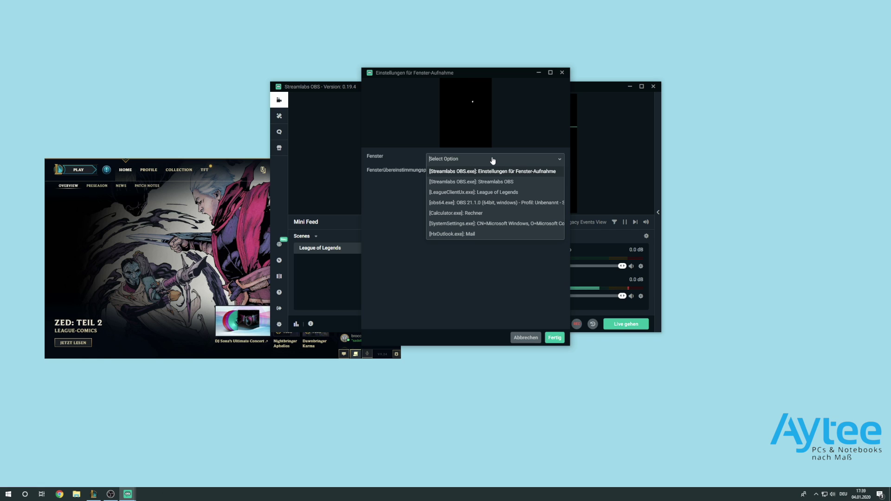
left_click(482, 199)
left_click(554, 338)
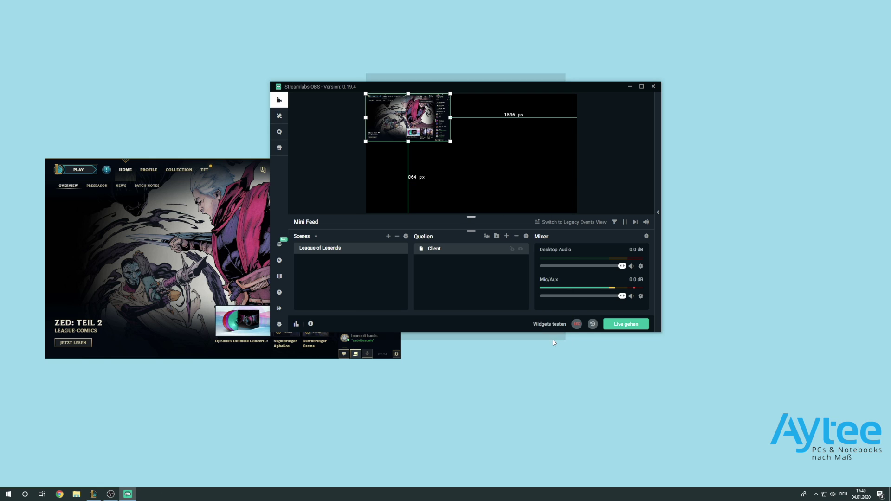
Scale the Client capture to the canvas height and centre it with the friends sidebar cropped off.
left_click_drag(401, 114, 367, 204)
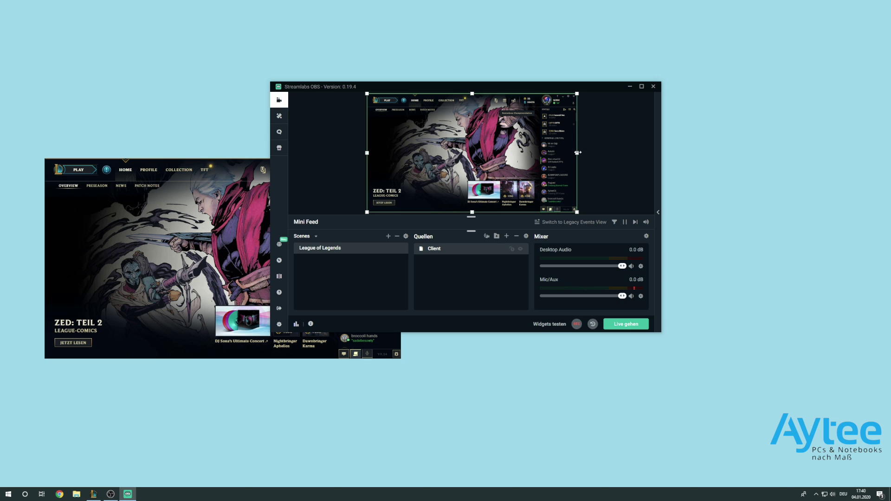
left_click_drag(578, 152, 541, 149)
left_click_drag(473, 147, 490, 146)
left_click(600, 152)
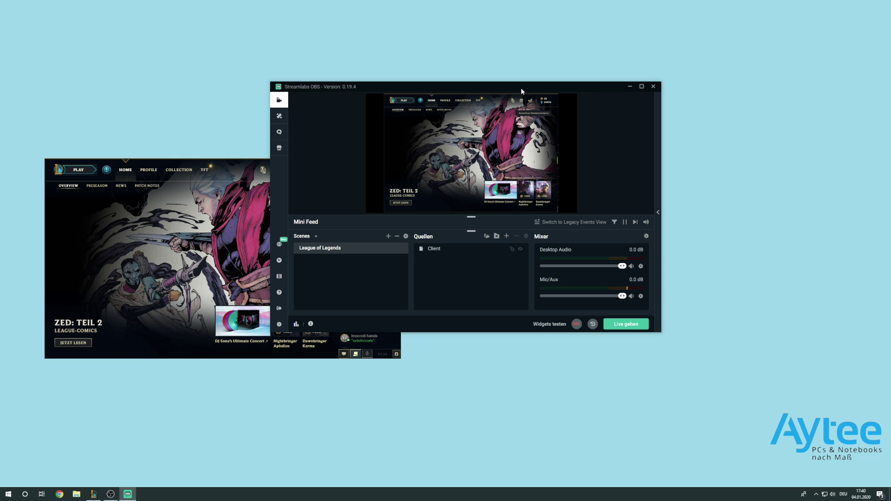
Switch to the League of Legends client and start a Practice Tool training match with Brand as champion.
left_click_drag(520, 87, 596, 92)
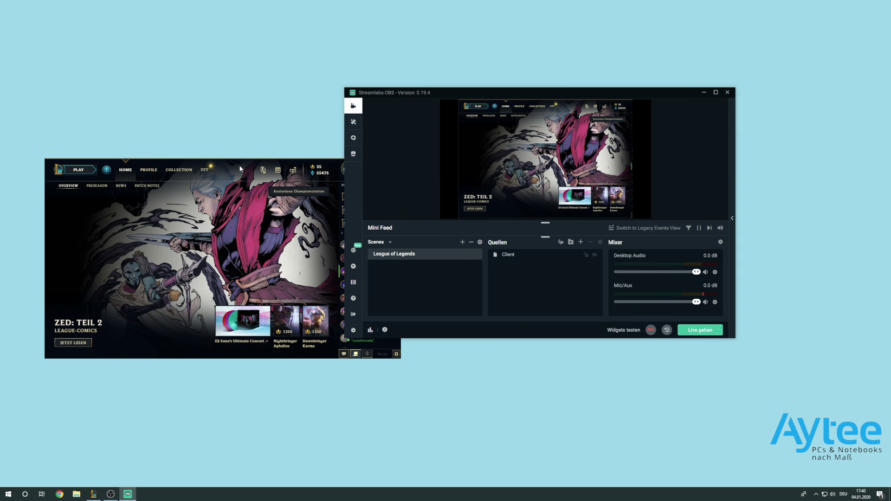
left_click_drag(236, 164, 468, 133)
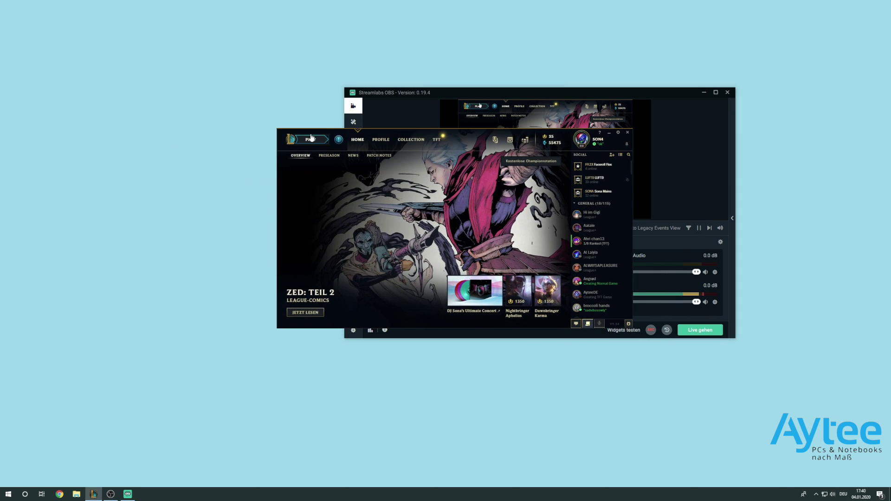
left_click(310, 141)
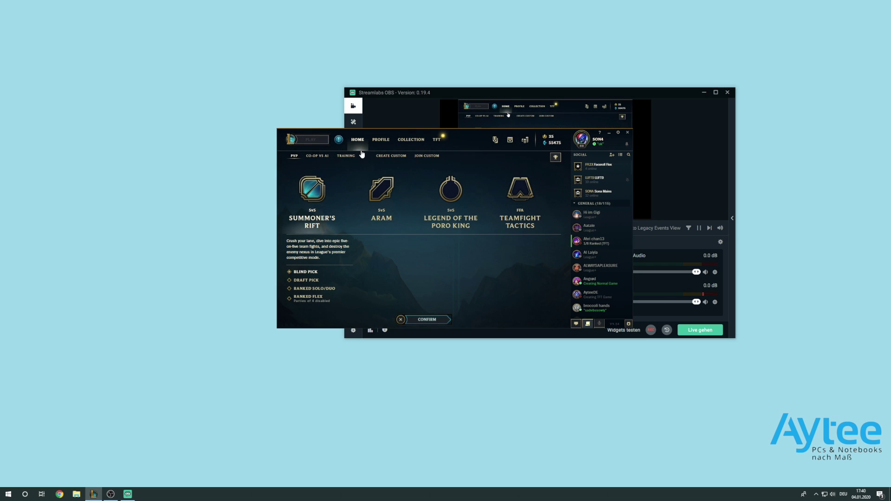
left_click(351, 156)
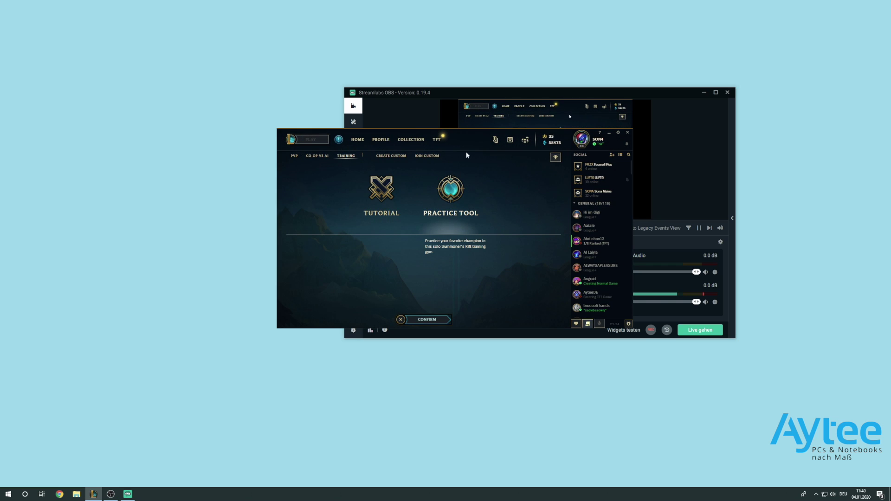
left_click_drag(470, 135, 446, 135)
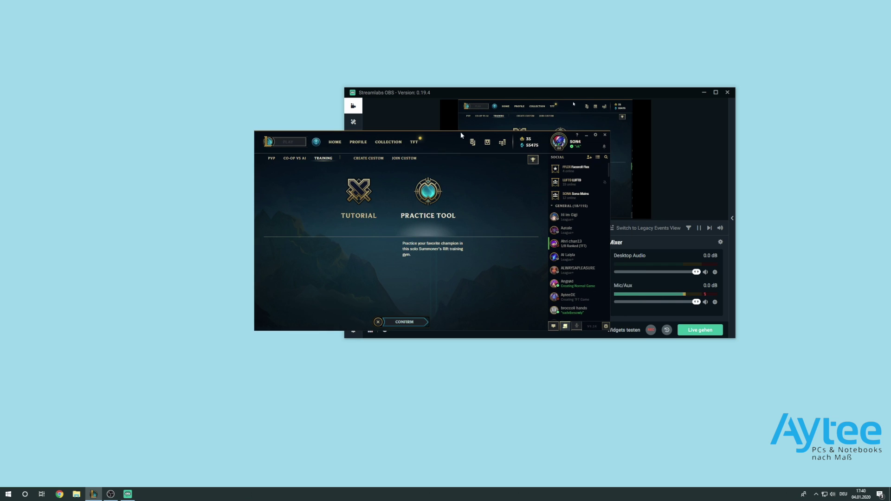
left_click(396, 322)
left_click(402, 321)
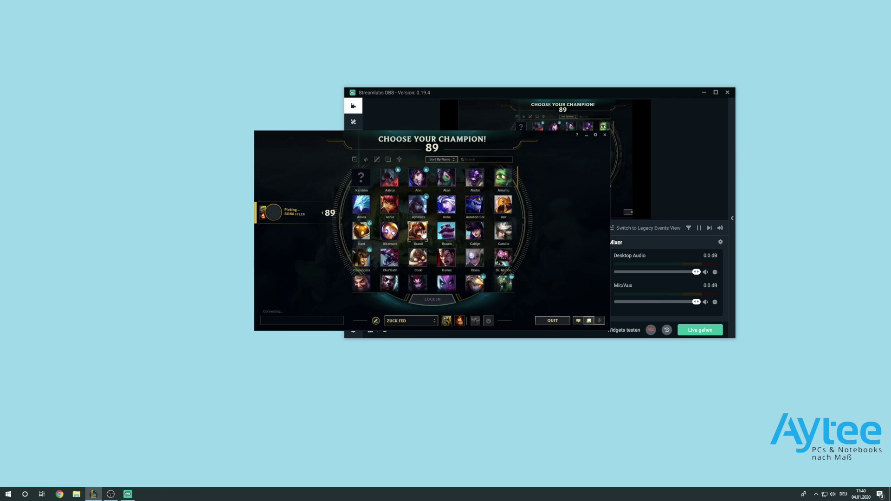
left_click(431, 301)
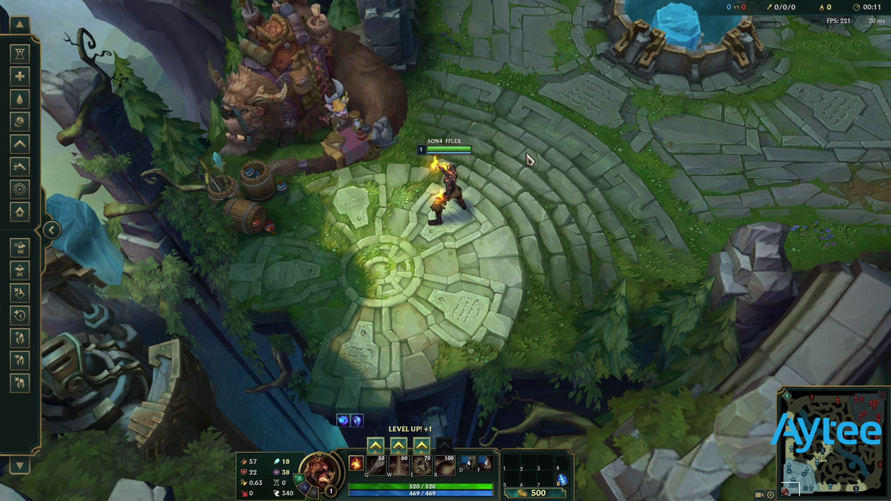
Choose Borderless as the windowed mode in the game's video options and close the options.
key("Escape")
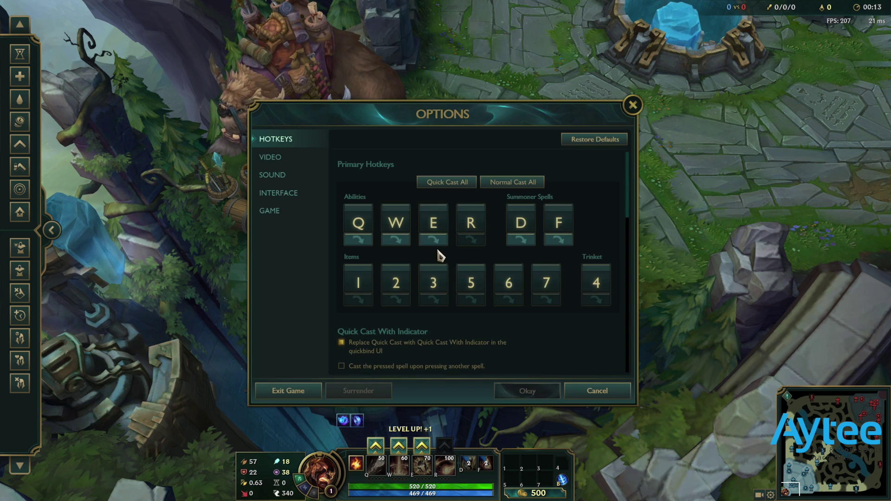
left_click(281, 159)
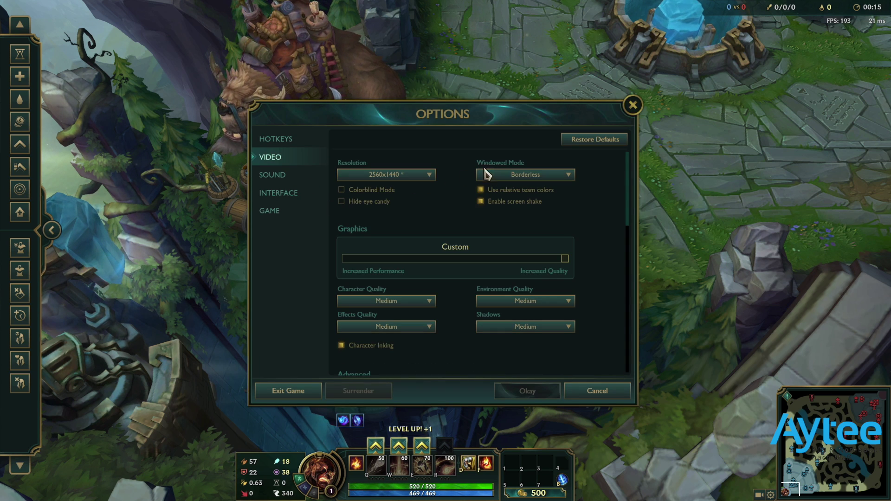
left_click(545, 178)
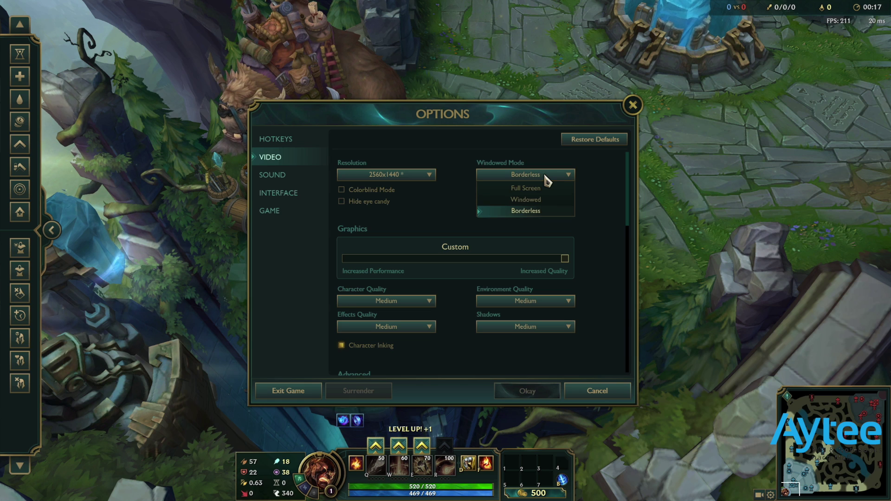
left_click(529, 212)
left_click(632, 105)
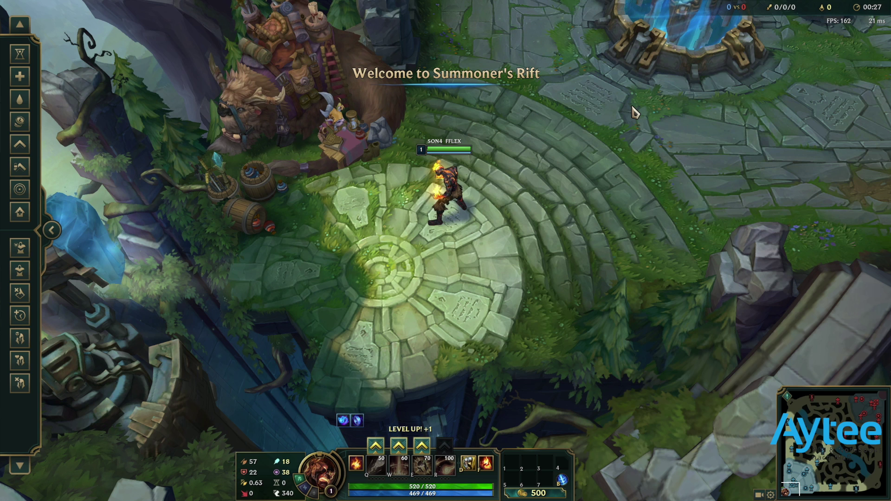
Switch back to Streamlabs OBS and add a new window capture source named "Ingame" instead of reusing the existing one.
key("alt+Tab")
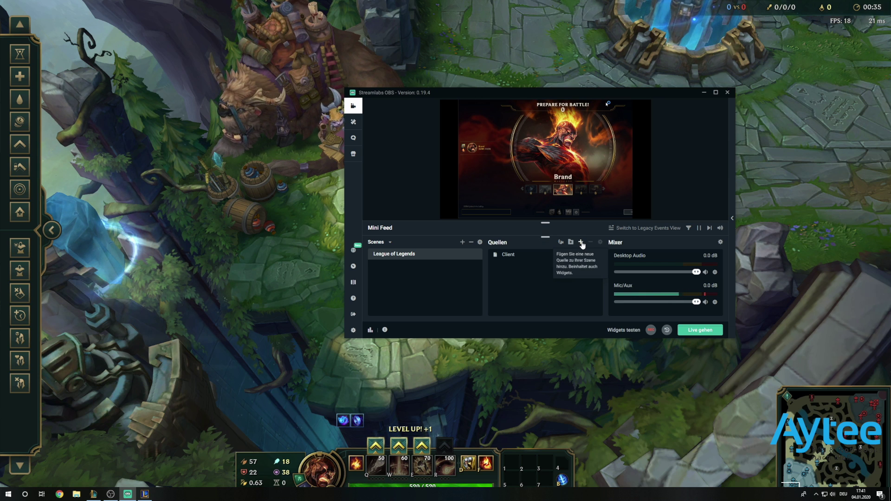
left_click(582, 242)
left_click(469, 251)
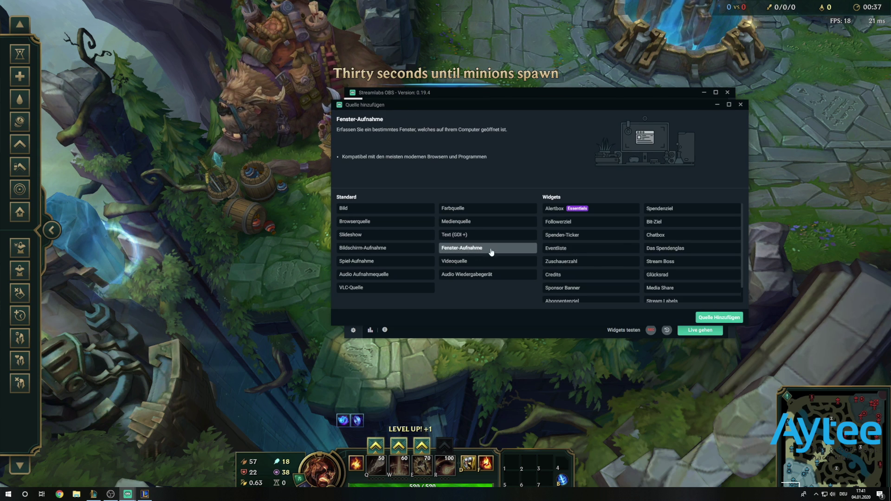
left_click(720, 318)
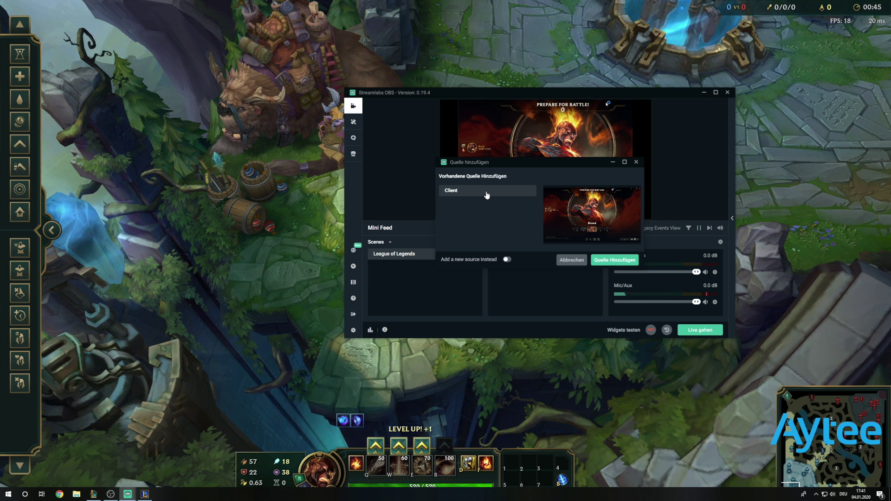
left_click(506, 260)
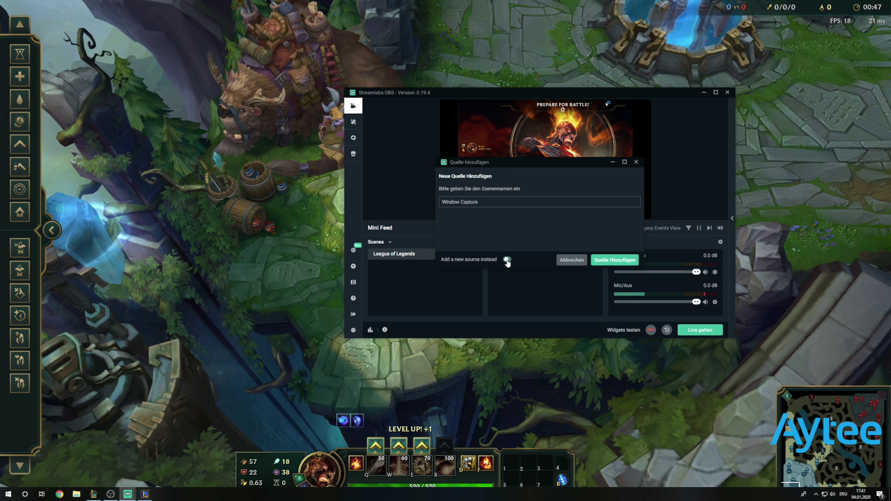
double_click(482, 203)
triple_click(483, 203)
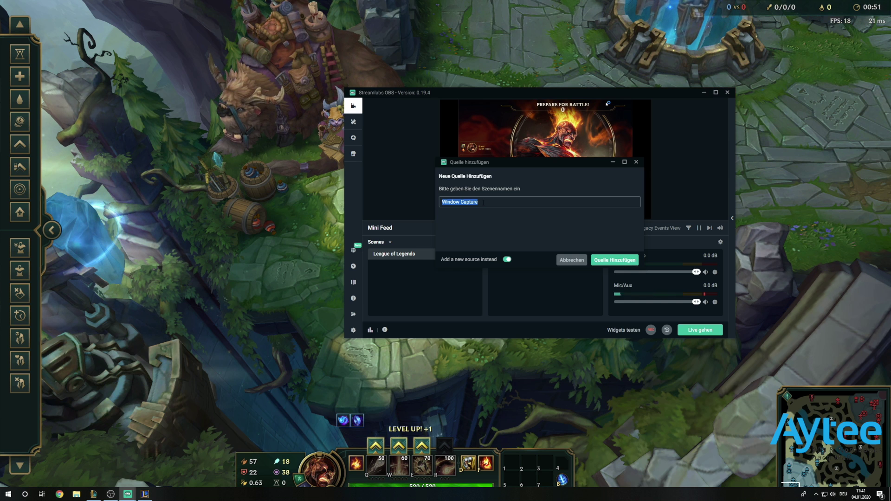
type("Ingame")
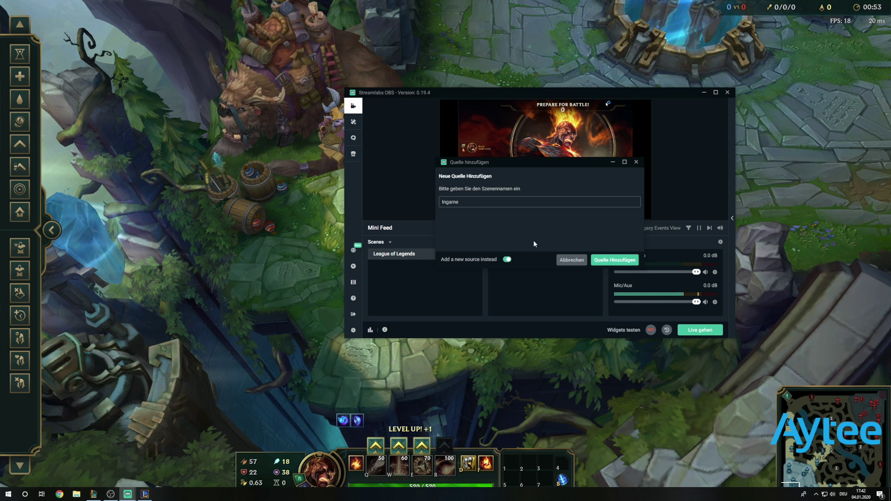
left_click(604, 261)
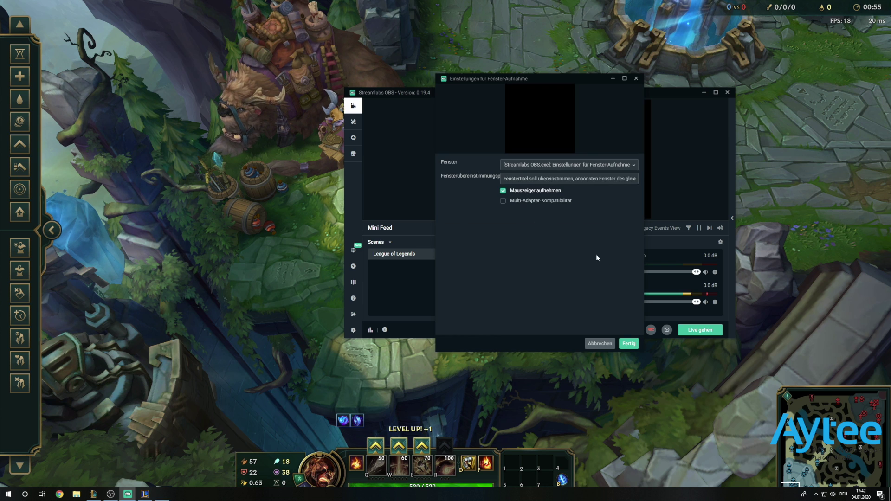
Set the Ingame source to capture "[League of Legends.exe]: League of Legends (TM) Client" and finish its settings.
left_click(634, 166)
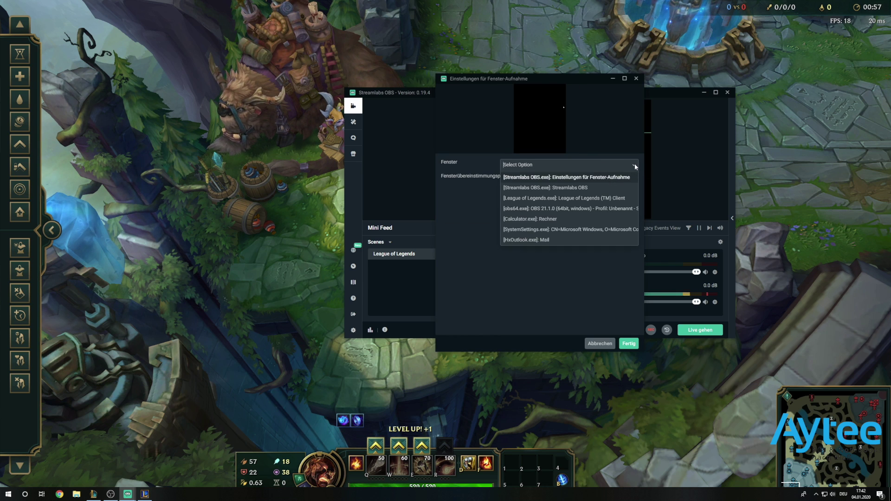
left_click(539, 198)
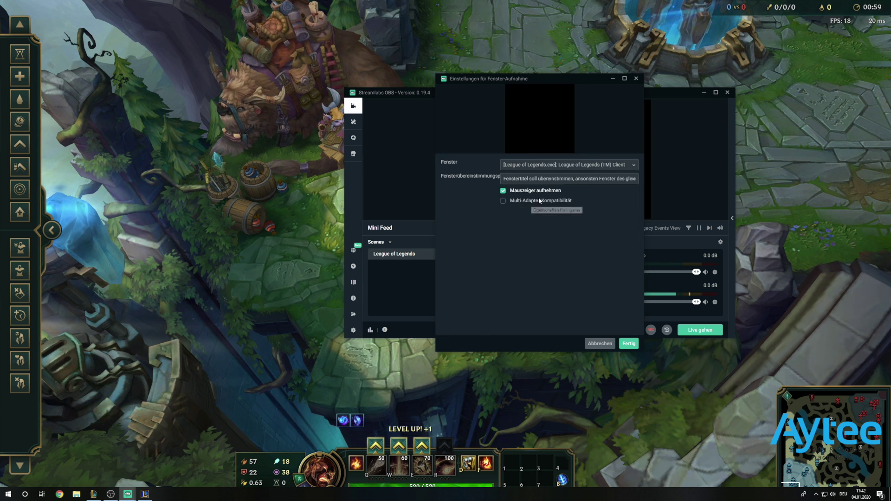
left_click(628, 343)
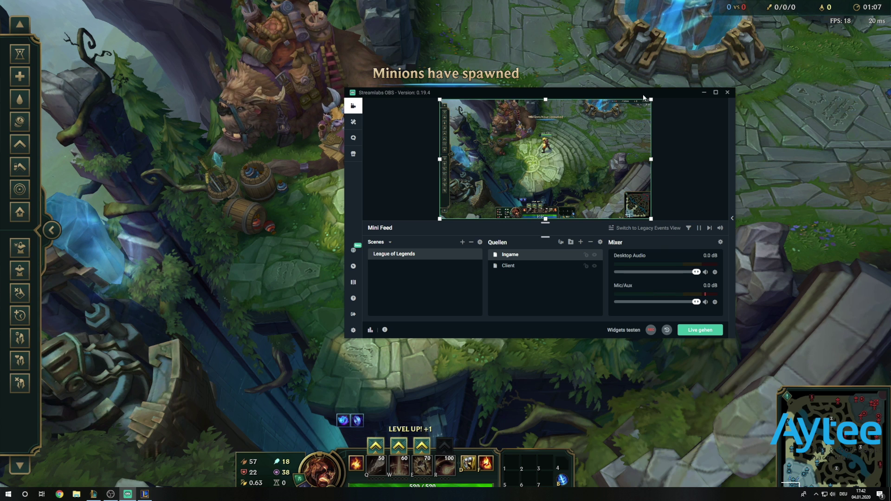
left_click_drag(659, 92, 622, 99)
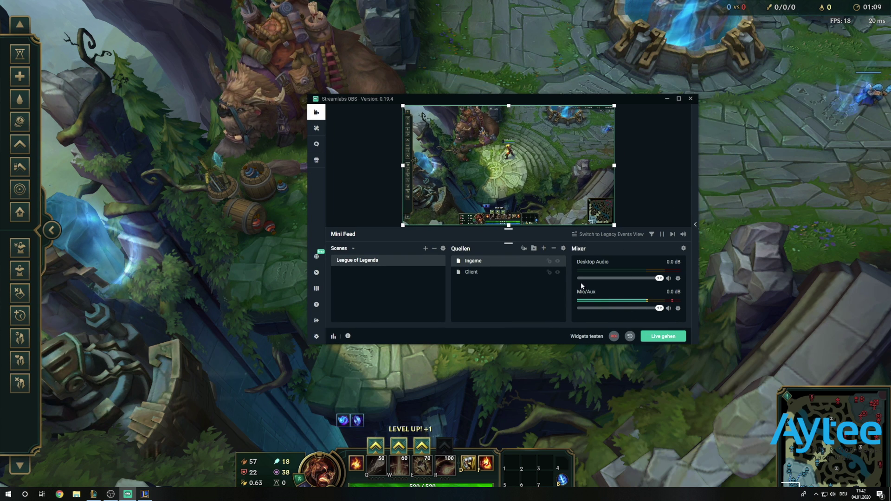
Add a video capture source named "Webcam" with the Logitech HD Pro Webcam C920 as its device and finish its settings.
left_click(544, 249)
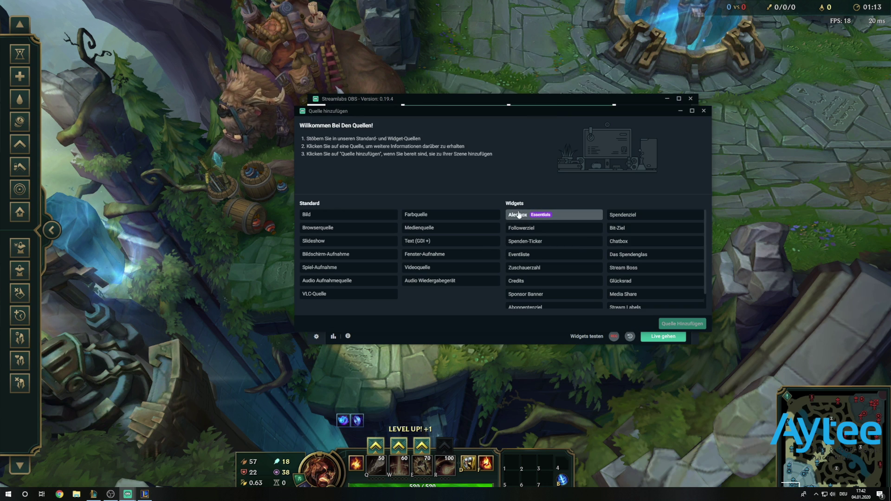
left_click(415, 268)
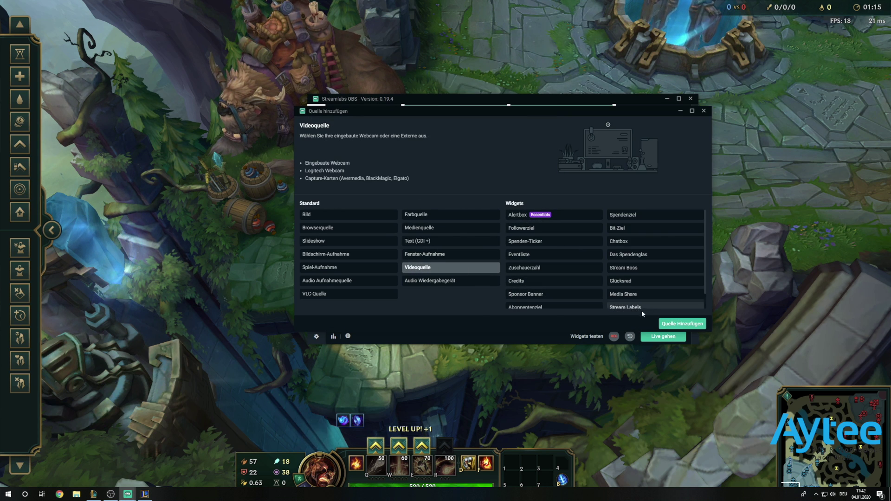
left_click(670, 325)
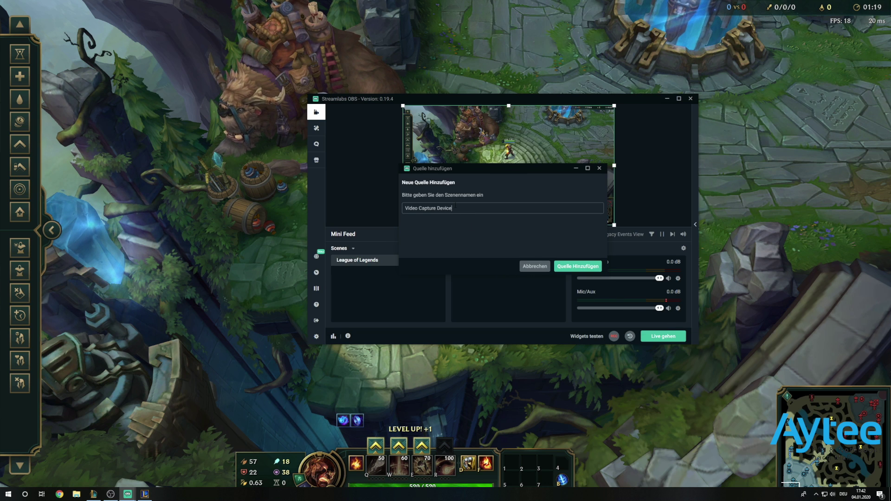
key("ctrl+a")
type("Webcam")
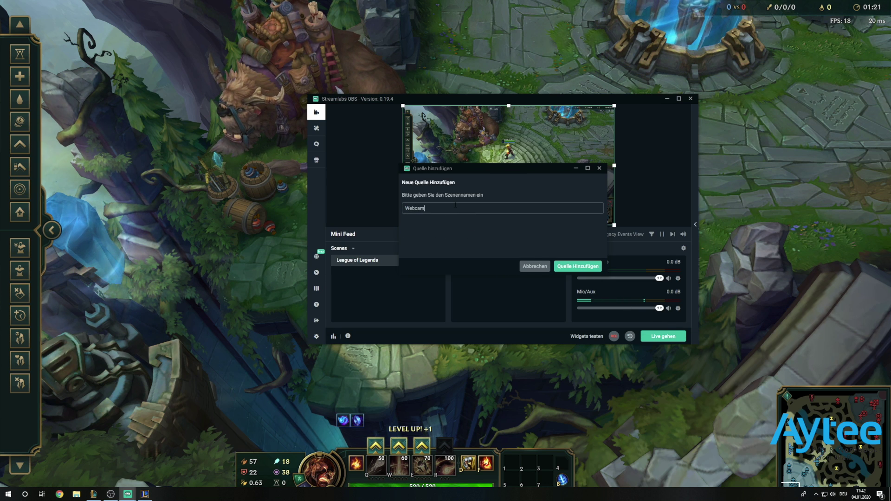
left_click(578, 267)
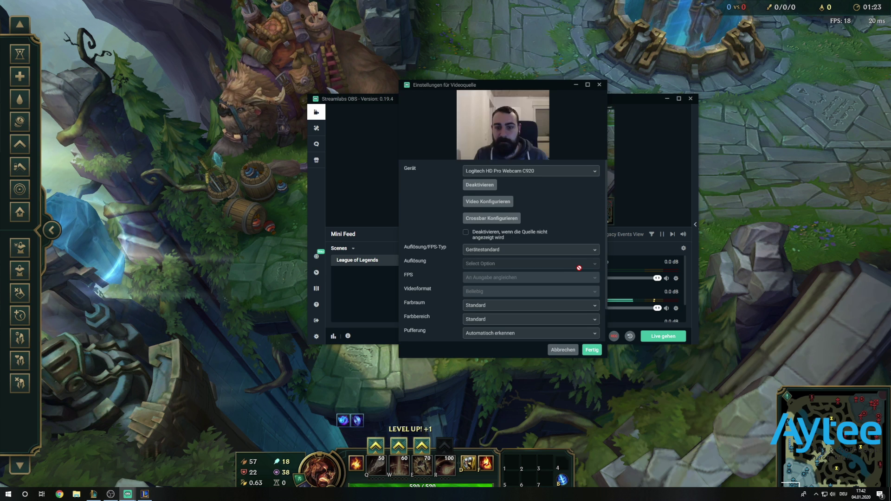
left_click(591, 350)
Move the webcam image to the lower edge of the scene beside the minimap, about 1606 px from the scene's left edge.
left_click_drag(430, 135, 568, 209)
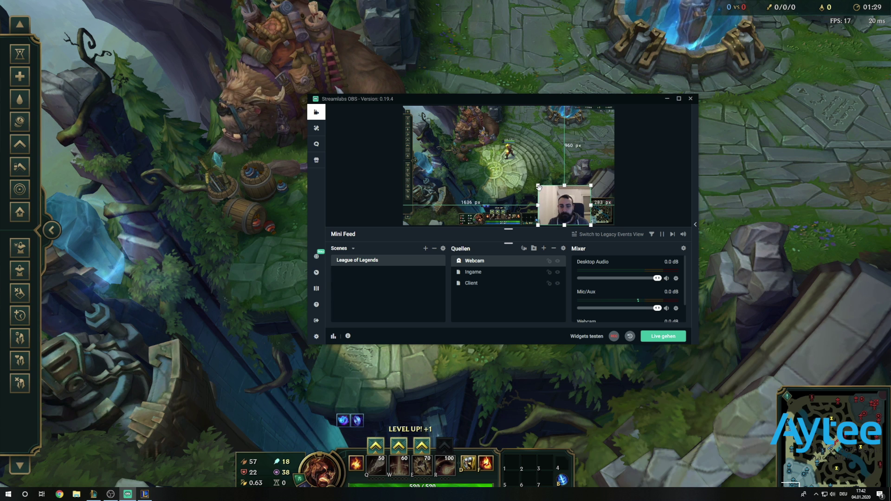
left_click(474, 272)
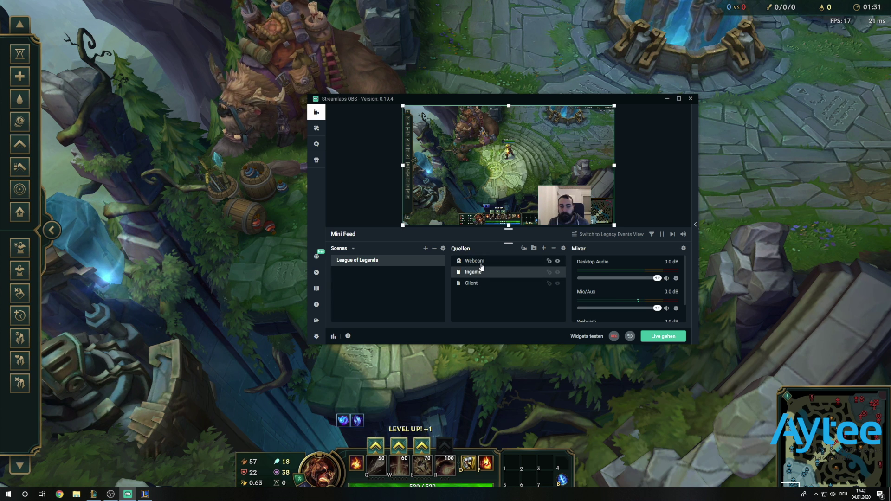
left_click(487, 261)
left_click_drag(559, 208, 555, 208)
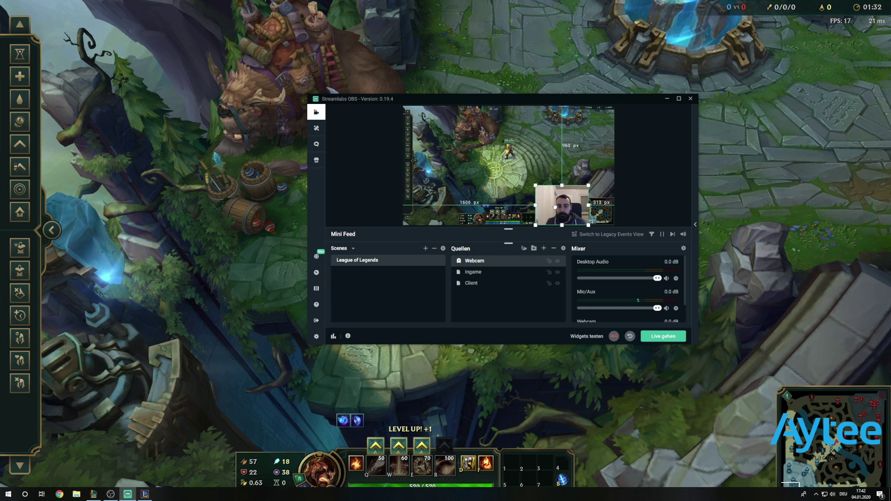
Shrink the webcam image and fit it beside the minimap, about 1779 px from the scene's left edge and 1136 px from its top.
left_click(479, 273)
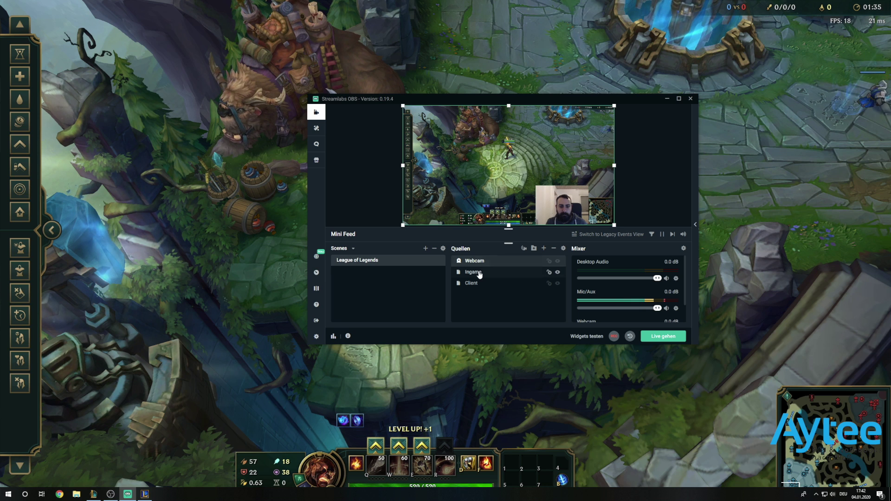
left_click(557, 211)
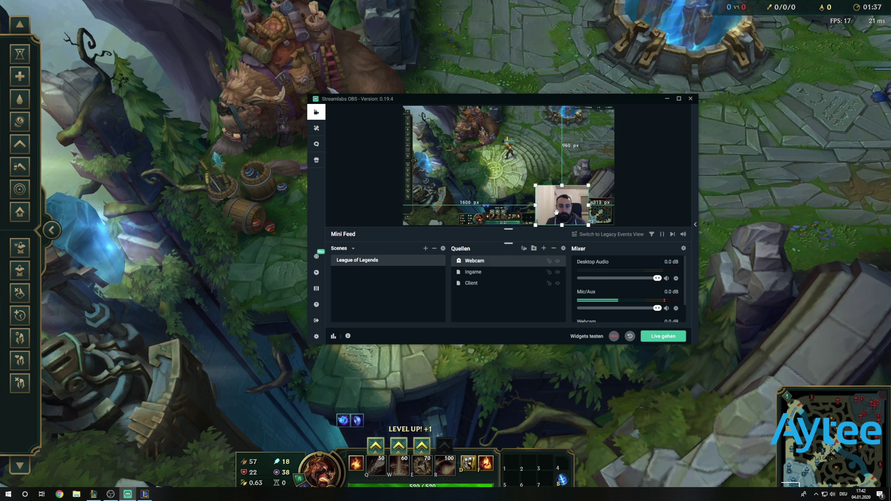
left_click_drag(557, 211, 534, 184)
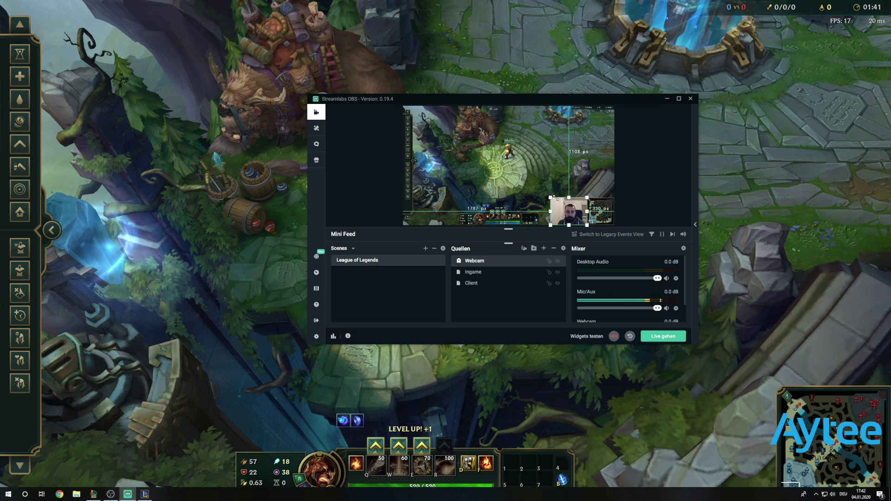
mouse_move(555, 196)
left_mouse_down()
mouse_move(565, 207)
mouse_move(568, 200)
left_mouse_up()
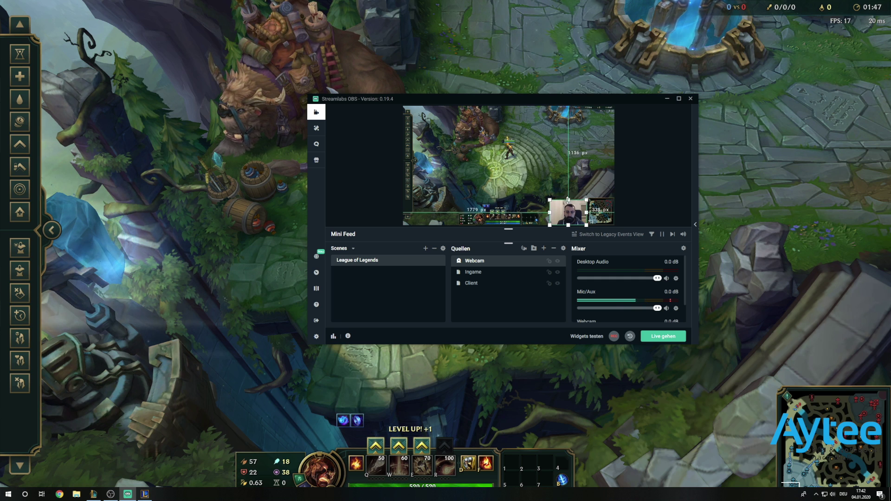
left_click(600, 193)
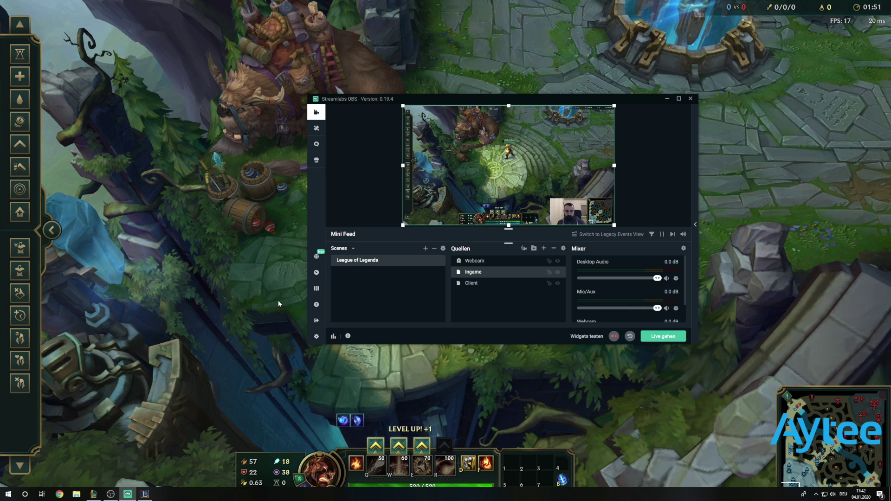
Switch to the running League of Legends match, exit the game and confirm leaving it.
left_click(249, 272)
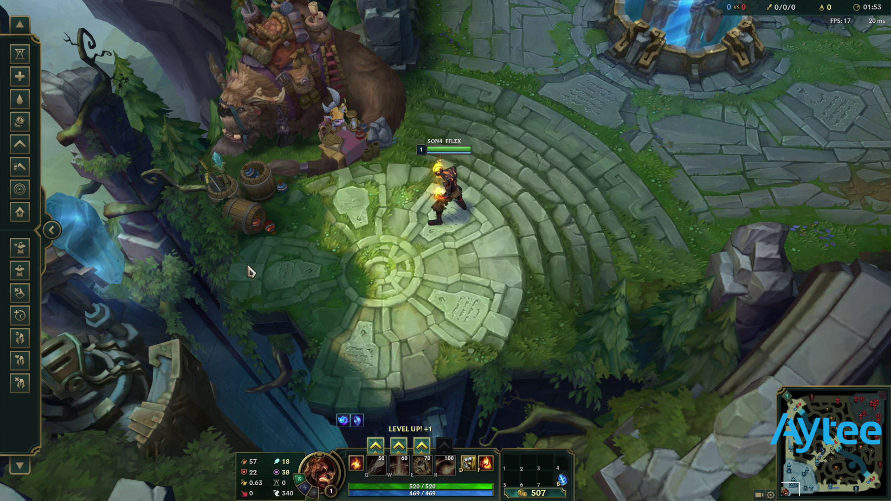
key("Escape")
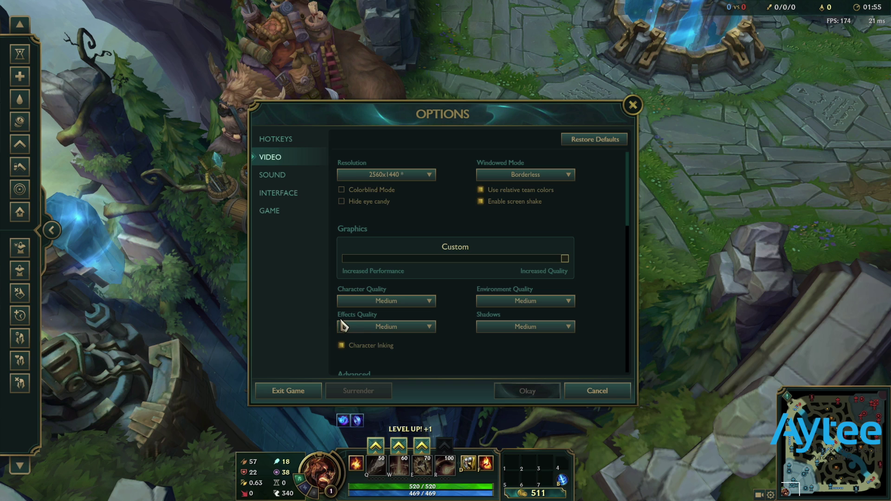
left_click(294, 392)
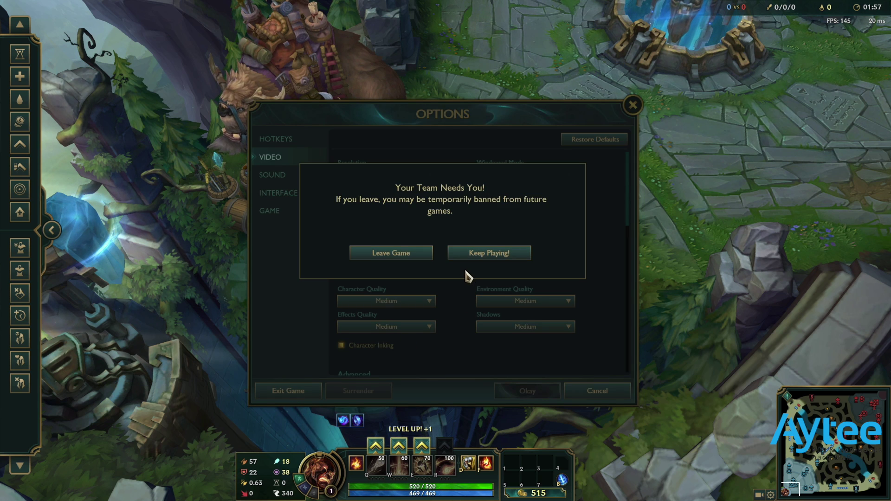
left_click(415, 257)
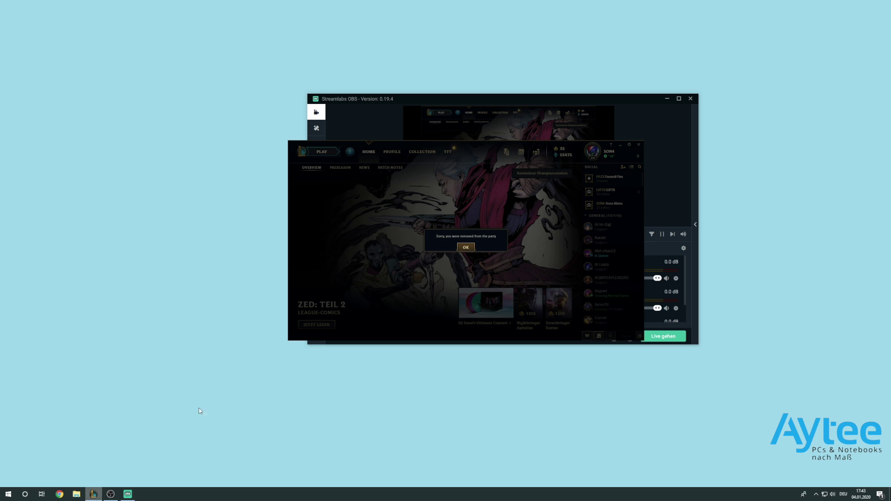
Place the League of Legends client window beside the Streamlabs OBS window and dismiss the client's party removal notice.
left_click_drag(479, 143, 125, 180)
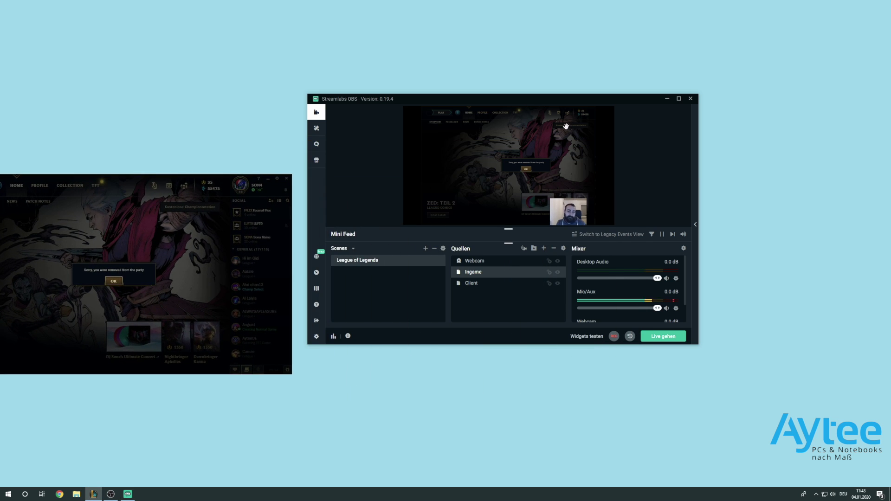
left_click_drag(559, 103, 549, 102)
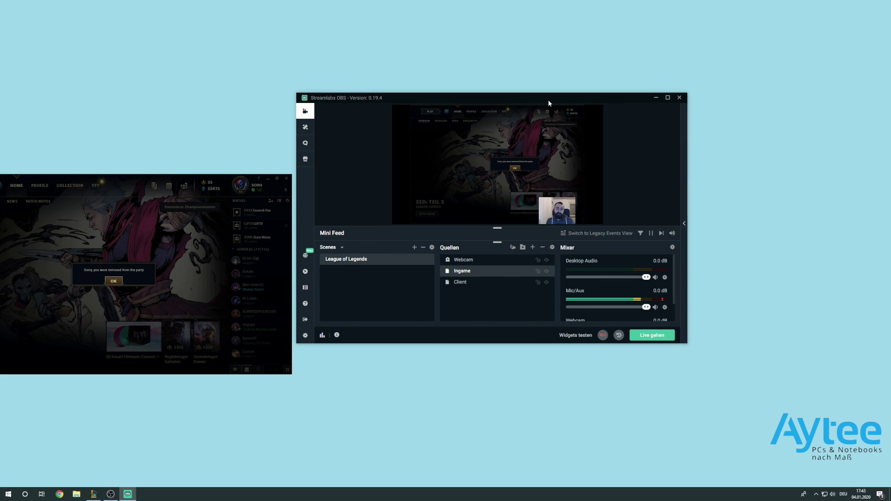
left_click(114, 281)
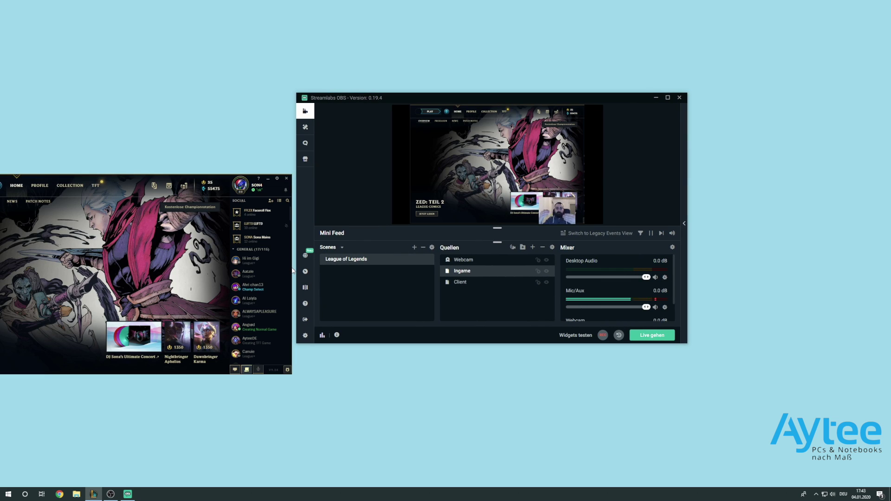